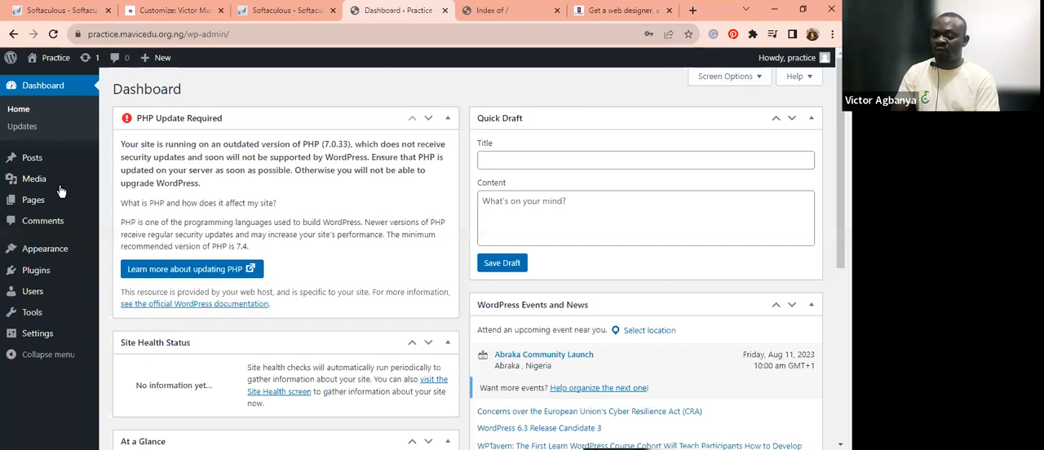
Delete the Twenty Twenty-Two theme from the site's installed themes
{"action": "mouse_move", "coordinate": [49, 250]}
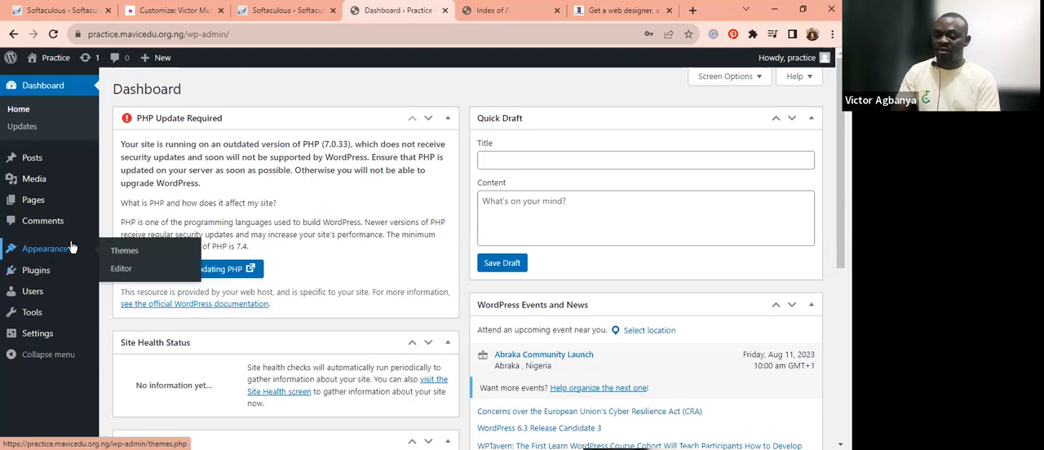
{"action": "left_click", "coordinate": [122, 253]}
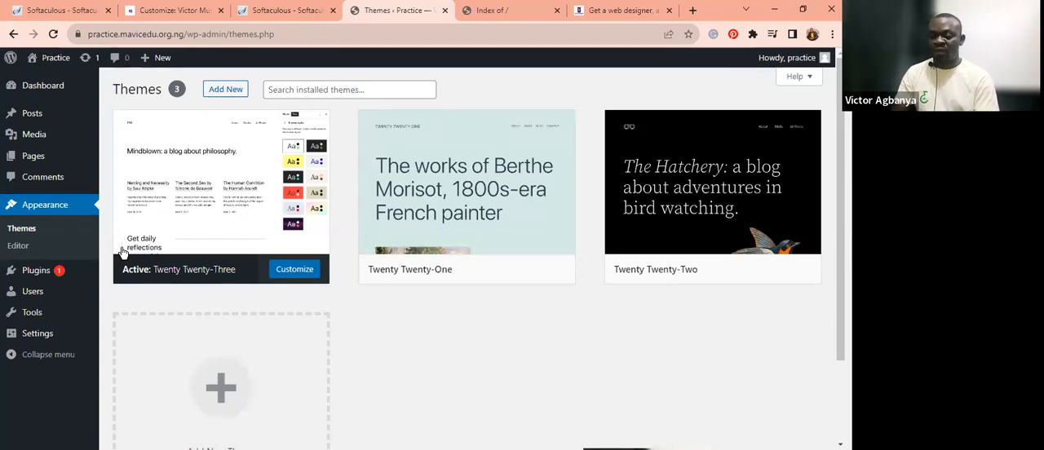
{"action": "mouse_move", "coordinate": [249, 261]}
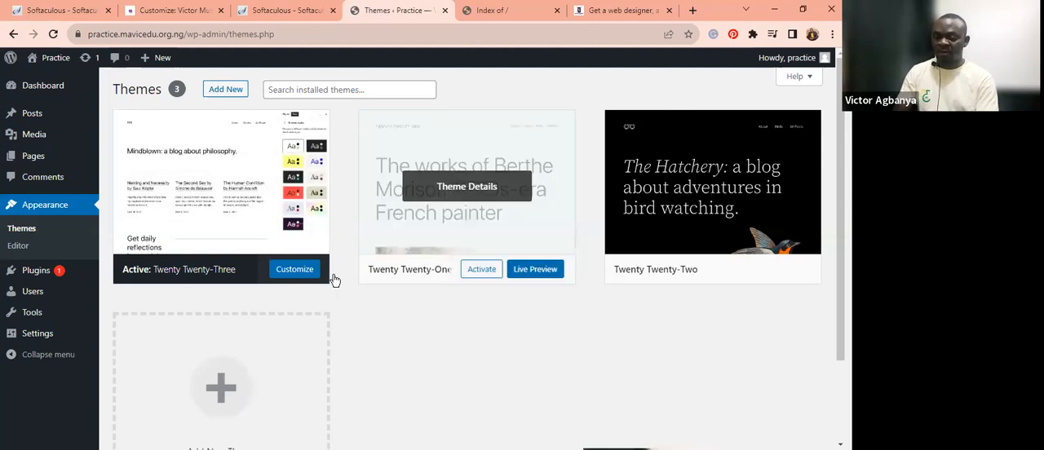
{"action": "mouse_move", "coordinate": [724, 193]}
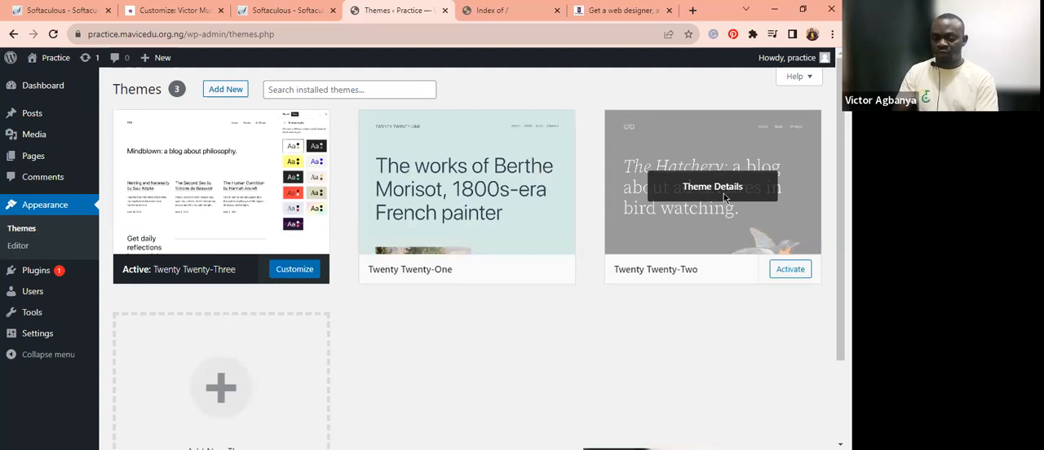
{"action": "left_click", "coordinate": [611, 270]}
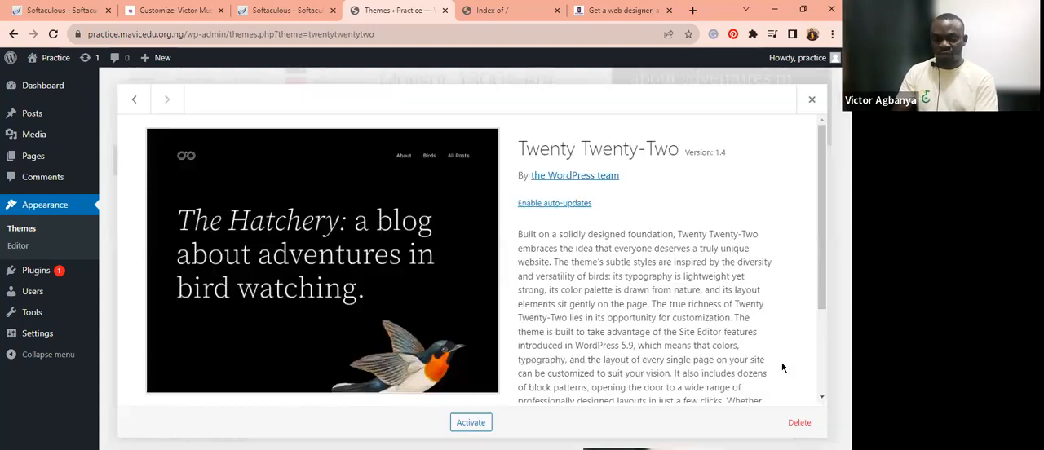
{"action": "left_click", "coordinate": [799, 422]}
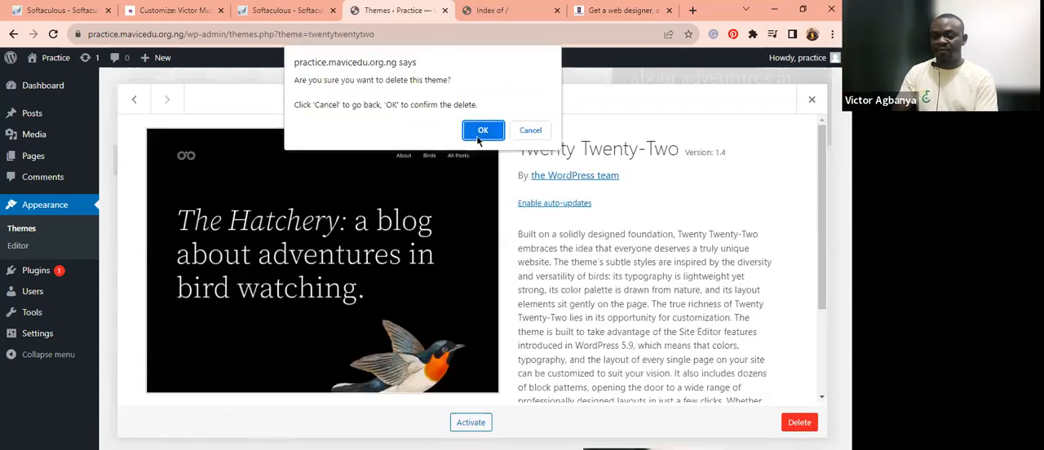
{"action": "key", "text": "Return"}
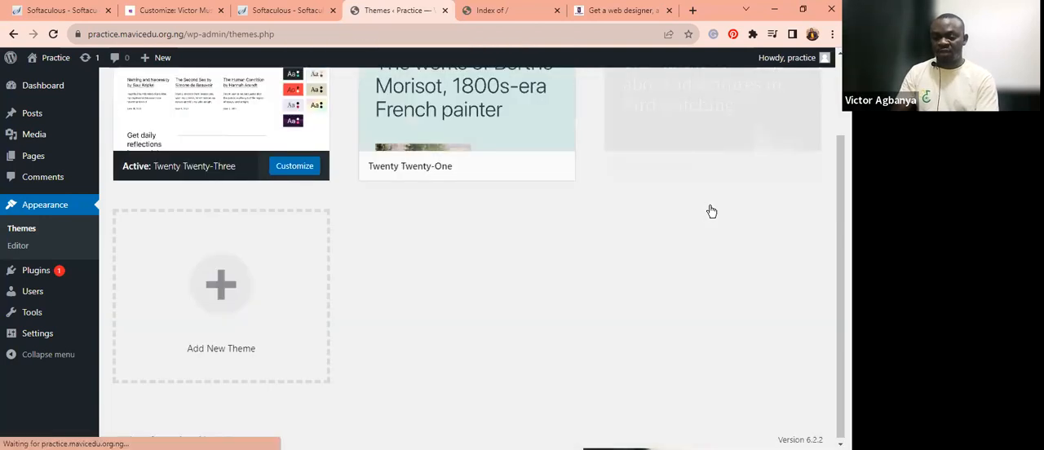
Delete the Twenty Twenty-One theme, keeping the active Twenty Twenty-Three theme installed
{"action": "left_click", "coordinate": [481, 191]}
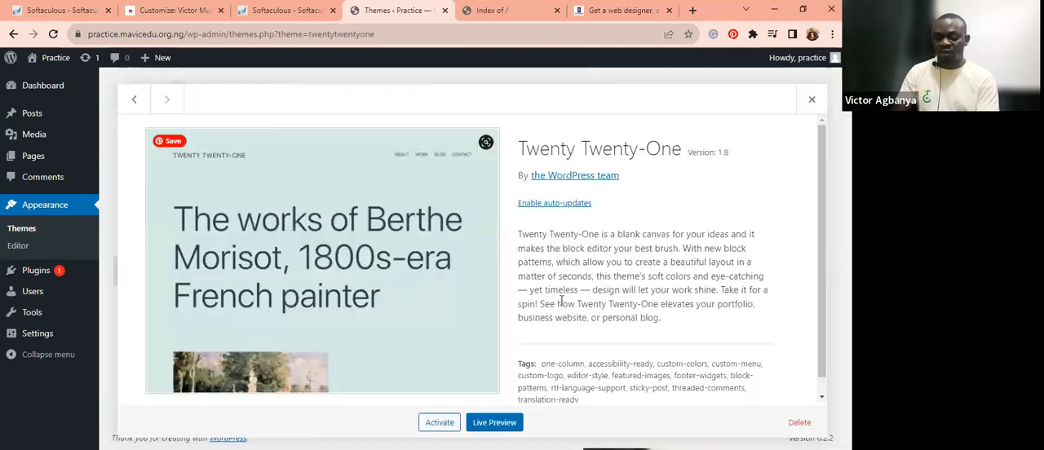
{"action": "left_click", "coordinate": [799, 422]}
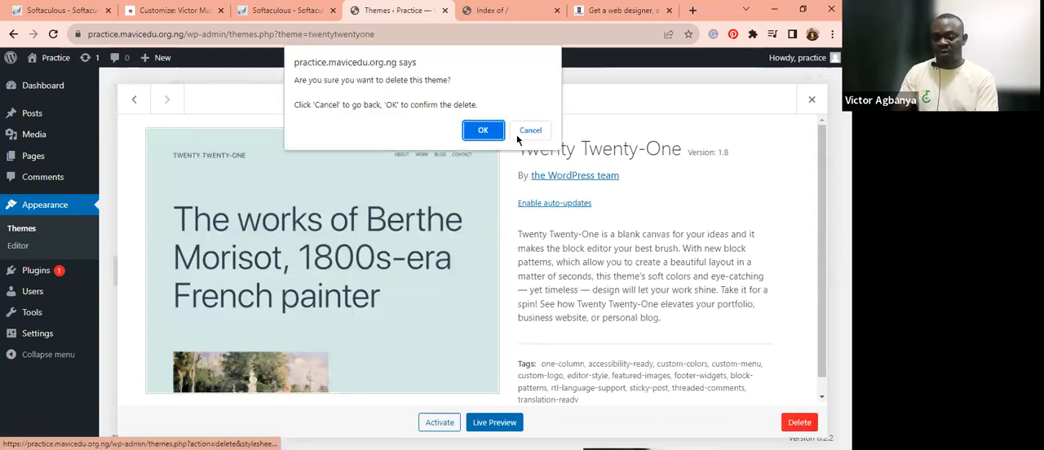
{"action": "key", "text": "Return"}
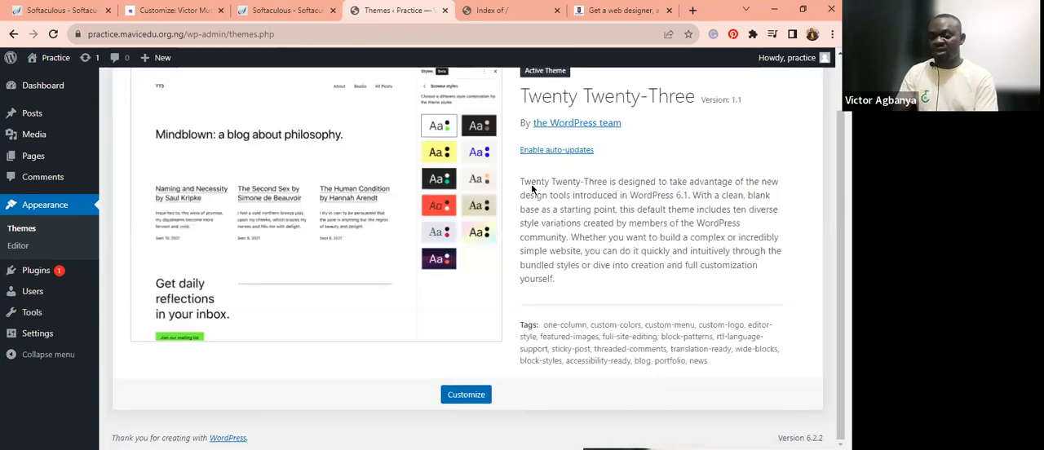
{"action": "scroll", "coordinate": [475, 254], "scroll_direction": "up", "scroll_amount": 1}
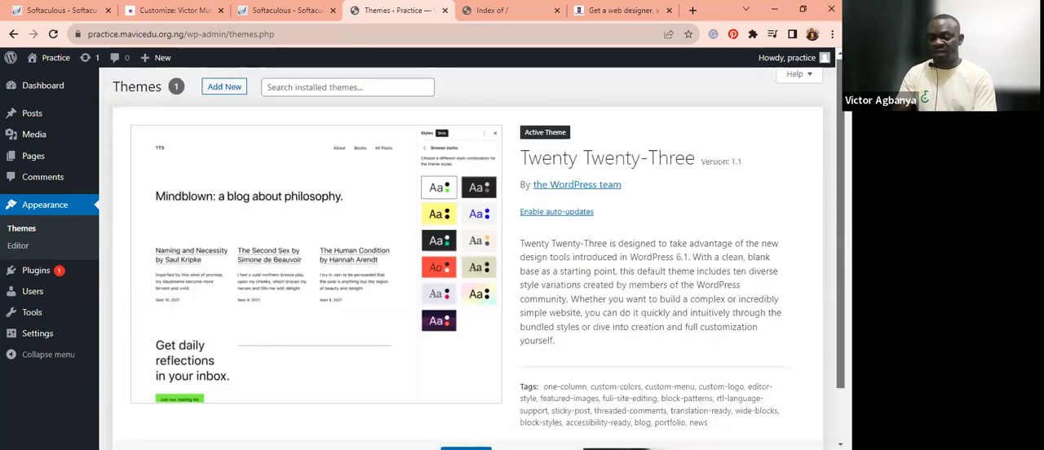
{"action": "left_click_drag", "start_coordinate": [822, 167], "coordinate": [489, 183]}
{"action": "triple_click", "coordinate": [522, 185]}
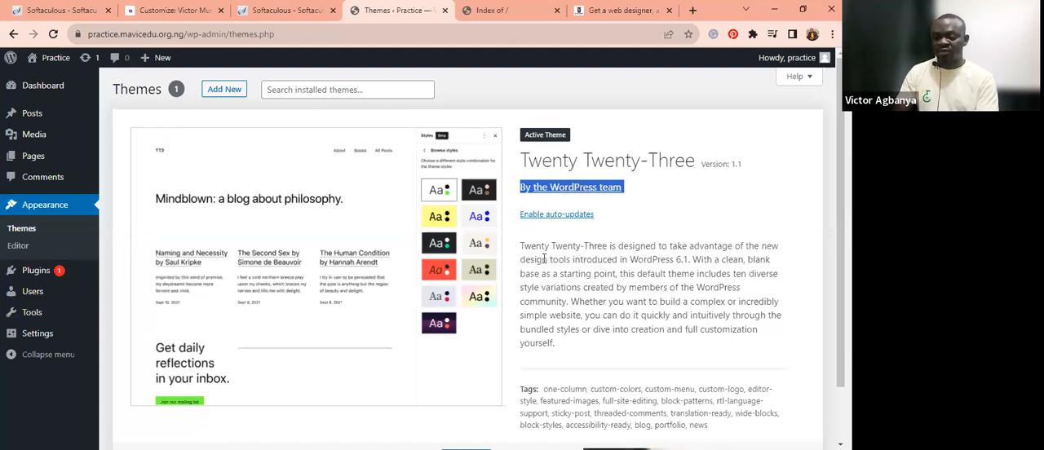
Search the theme directory for oceanwp, and install and activate the OceanWP theme
{"action": "left_click", "coordinate": [224, 94]}
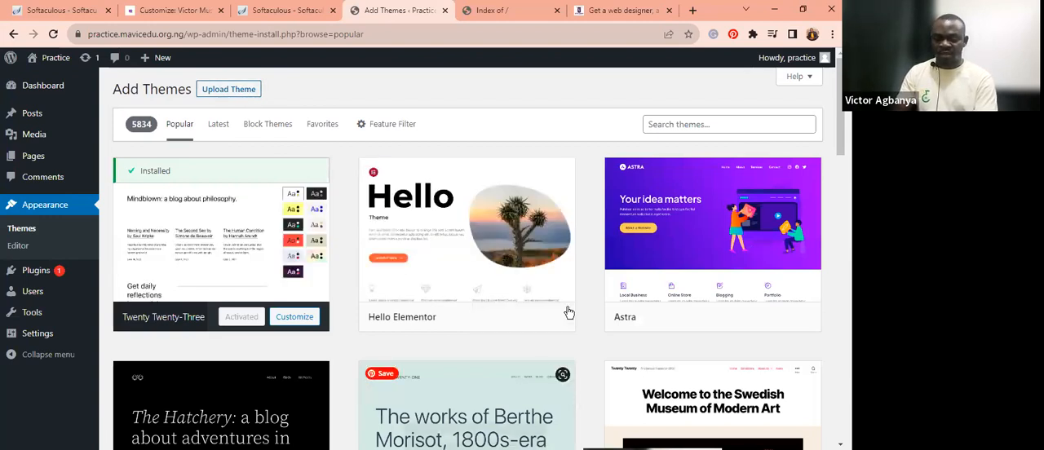
{"action": "left_click", "coordinate": [702, 121]}
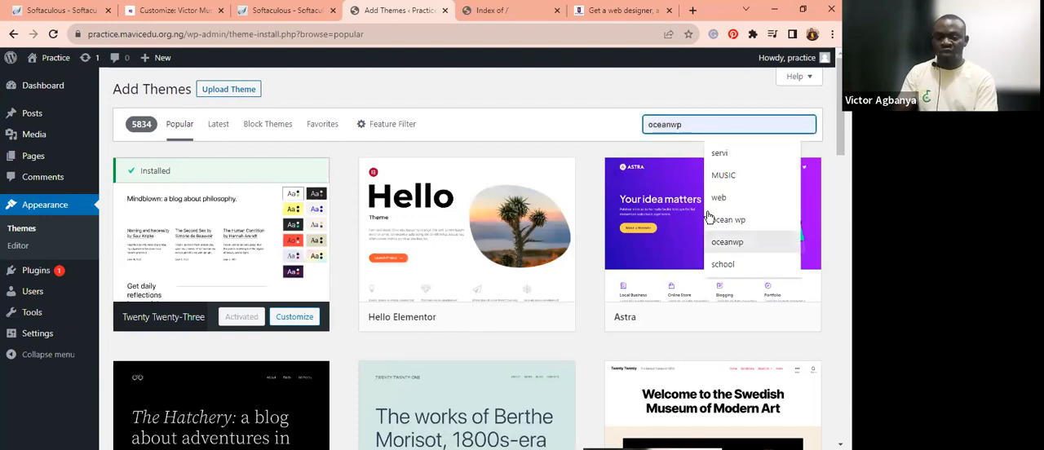
{"action": "key", "text": "Return"}
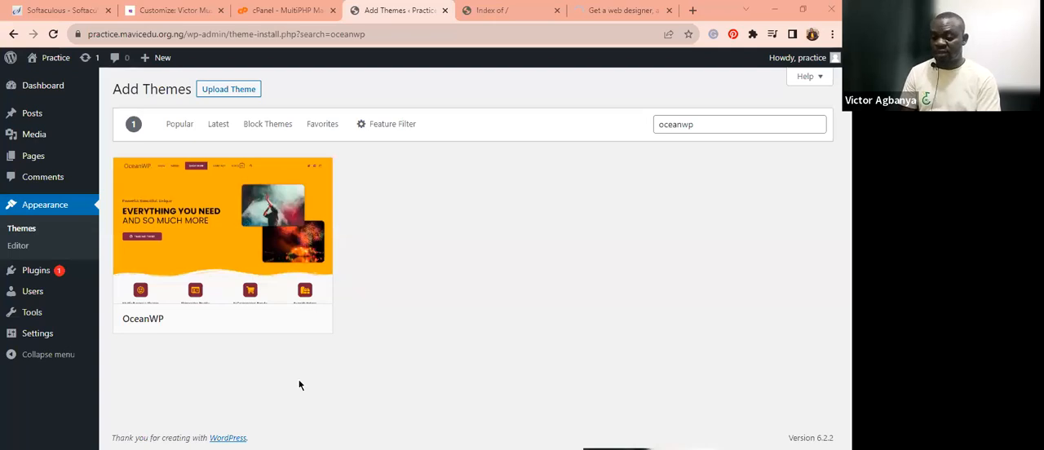
{"action": "mouse_move", "coordinate": [259, 323]}
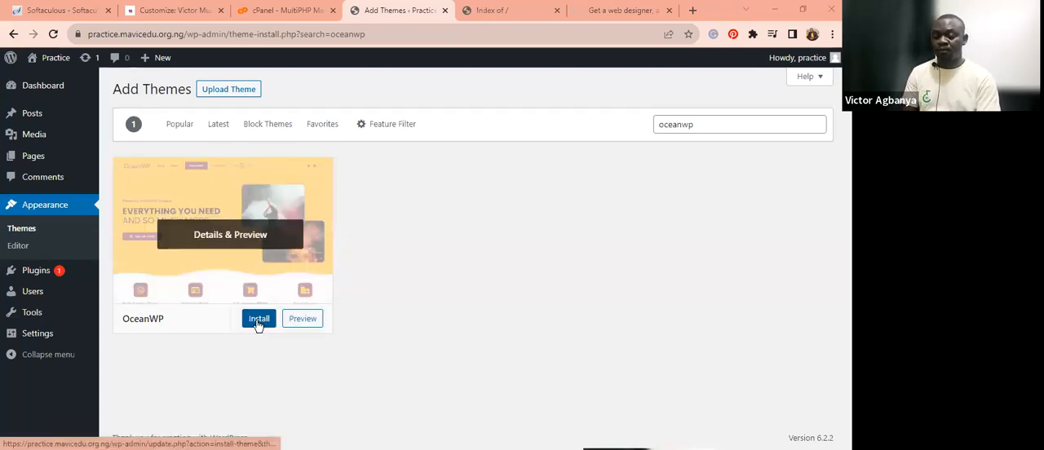
{"action": "left_click", "coordinate": [258, 323]}
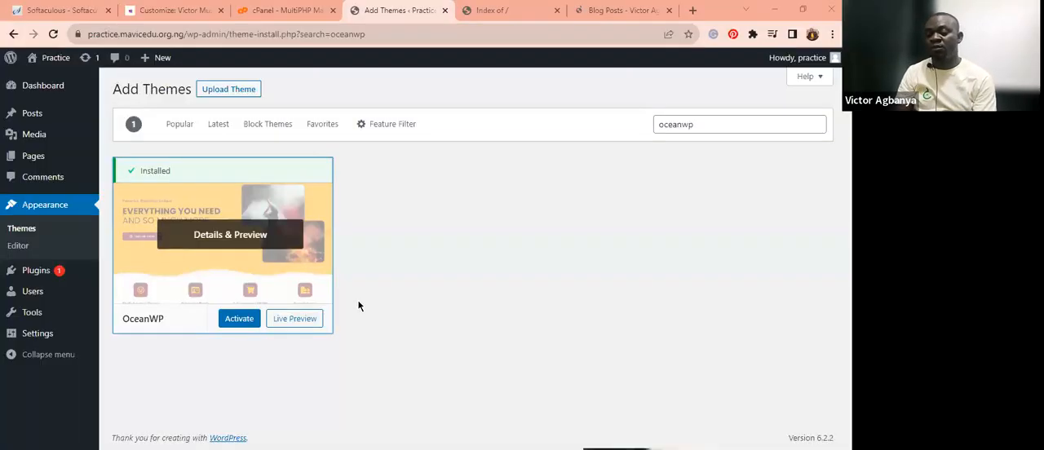
{"action": "left_click", "coordinate": [239, 319]}
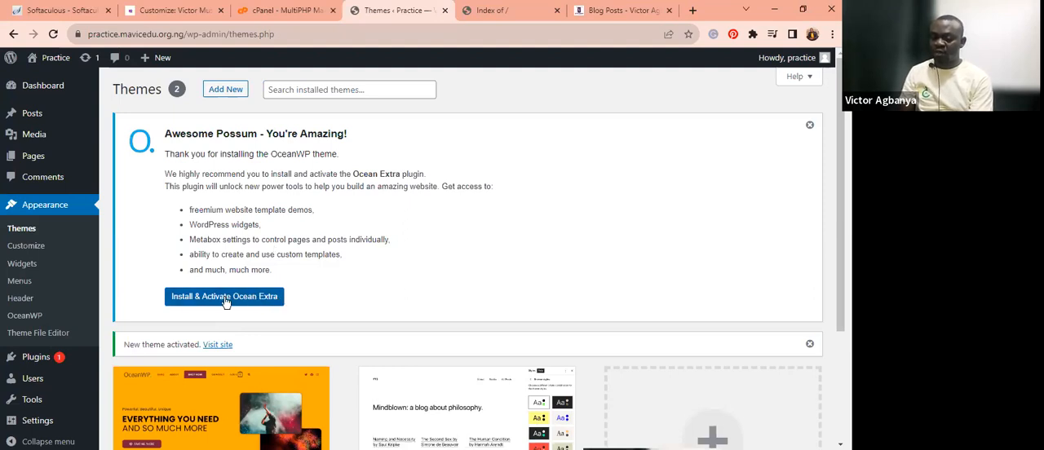
Install and activate the recommended Ocean Extra plugin and dismiss its recommendation notice on the Themes page
{"action": "left_click", "coordinate": [226, 297]}
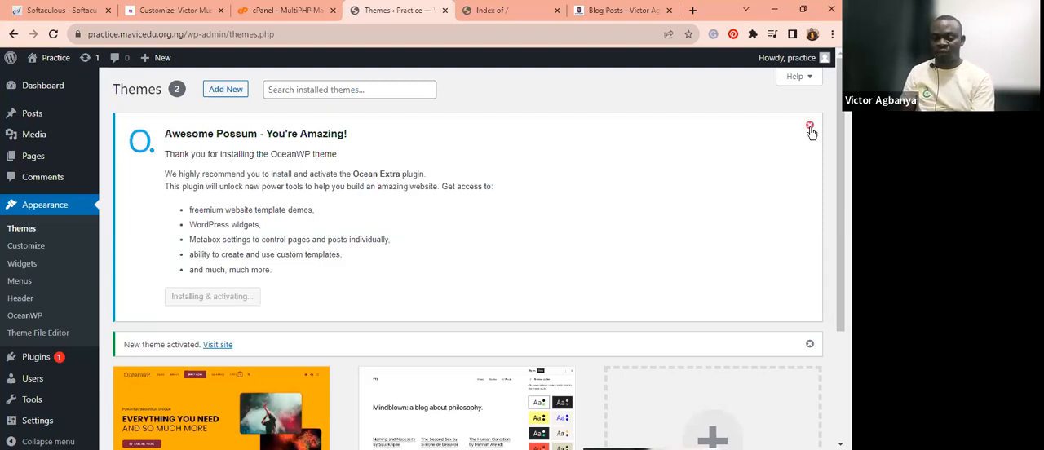
{"action": "left_click", "coordinate": [810, 128]}
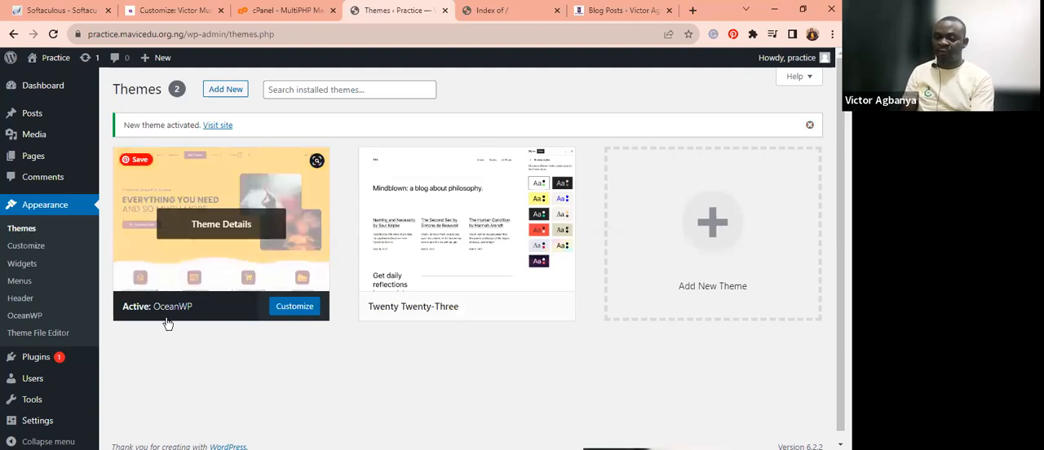
Skip the OceanWP notification opt-in and dismiss the Ocean Core Extensions Bundle upgrade offer
{"action": "left_click", "coordinate": [298, 316]}
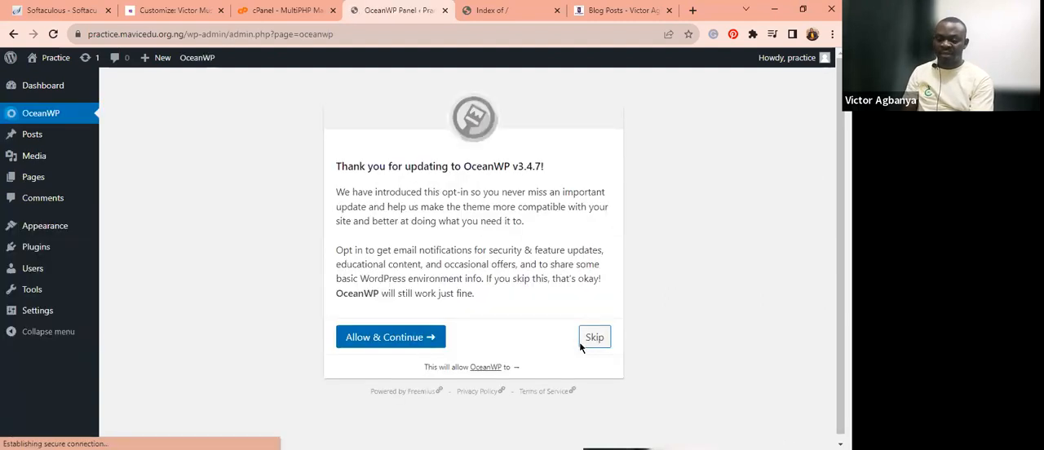
{"action": "left_click", "coordinate": [591, 342]}
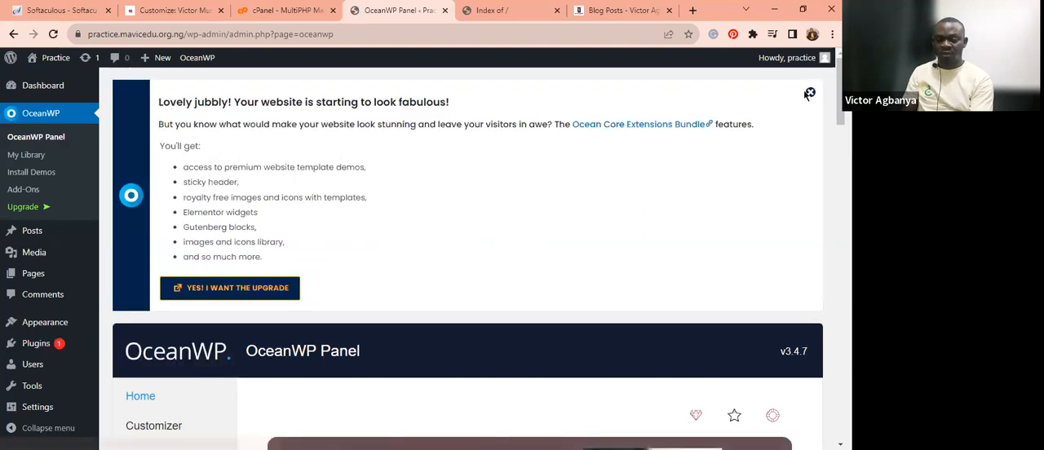
{"action": "left_click", "coordinate": [808, 96]}
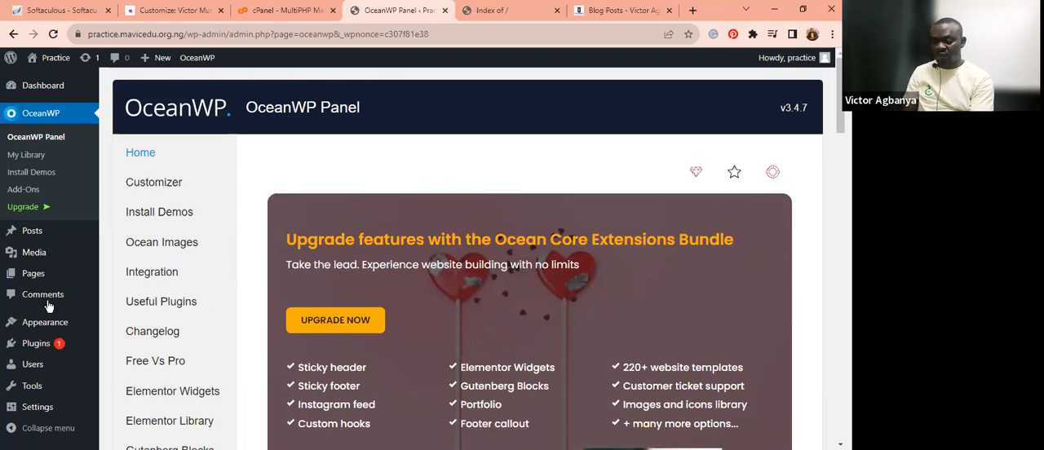
Return to the installed themes and delete the Twenty Twenty-Three theme, leaving only OceanWP
{"action": "mouse_move", "coordinate": [41, 389]}
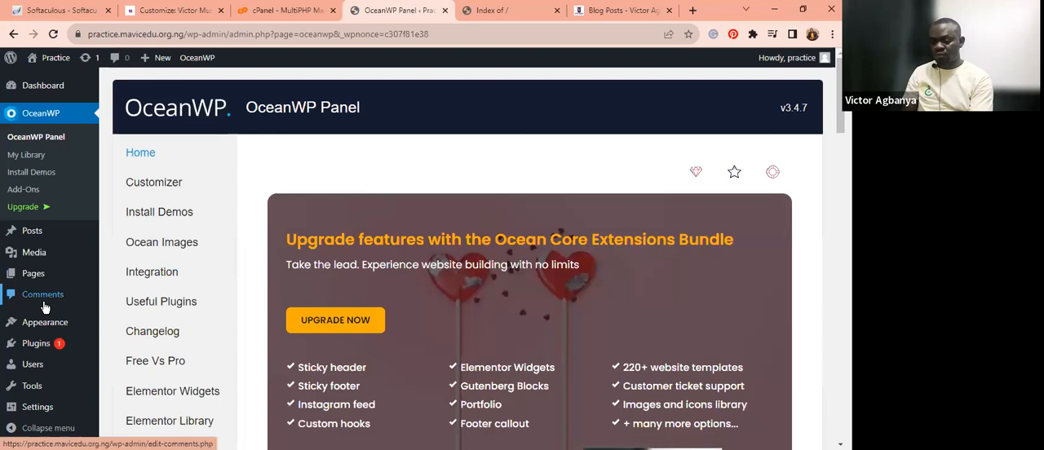
{"action": "mouse_move", "coordinate": [41, 342]}
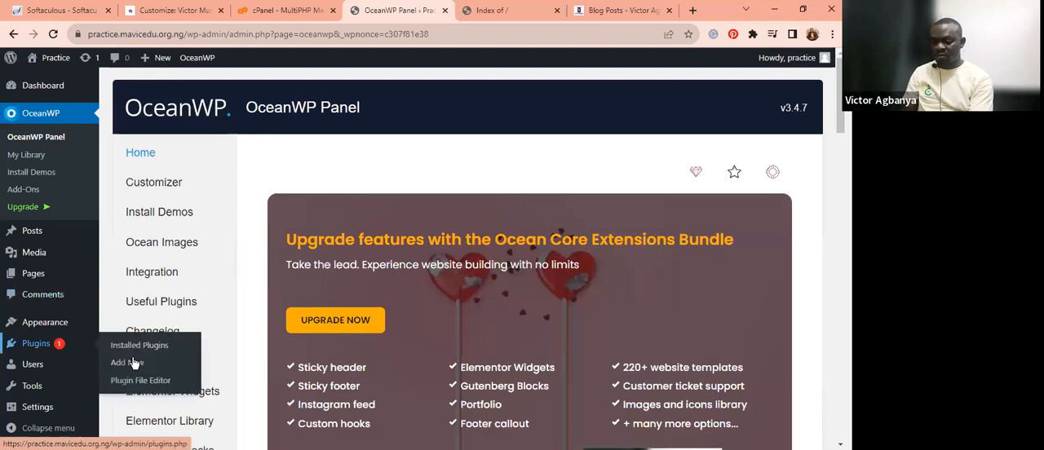
{"action": "mouse_move", "coordinate": [65, 326]}
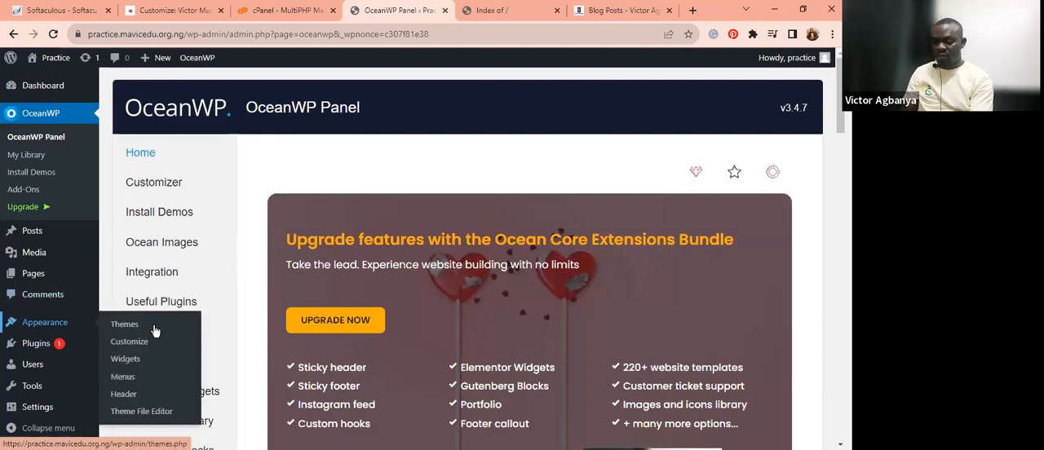
{"action": "left_click", "coordinate": [139, 326]}
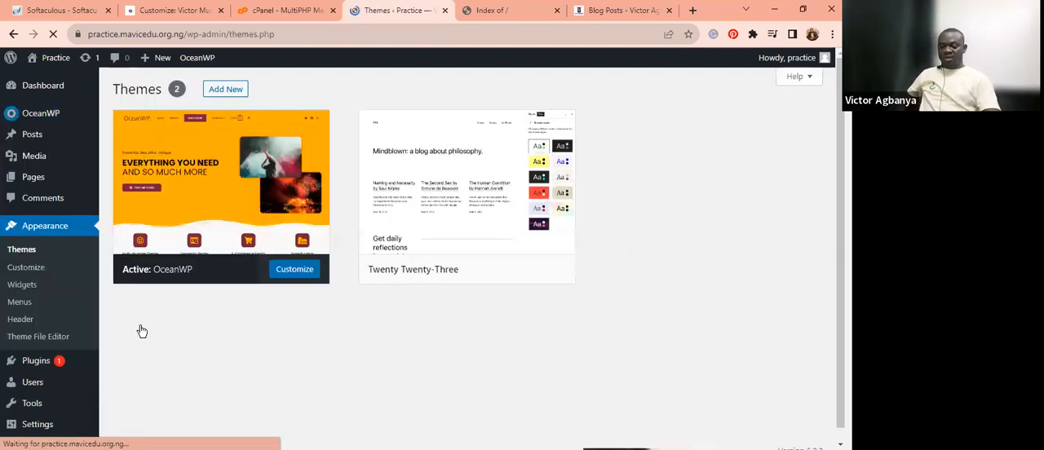
{"action": "mouse_move", "coordinate": [515, 238]}
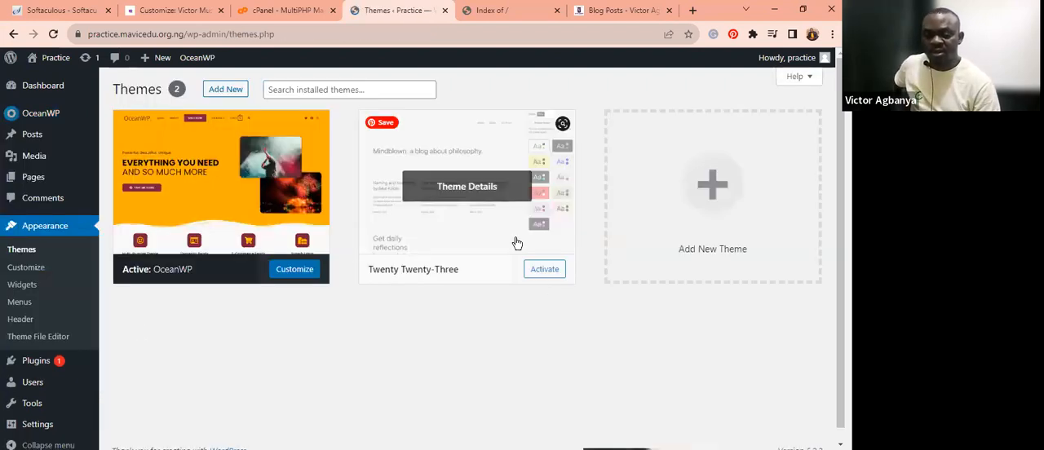
{"action": "left_click", "coordinate": [461, 190]}
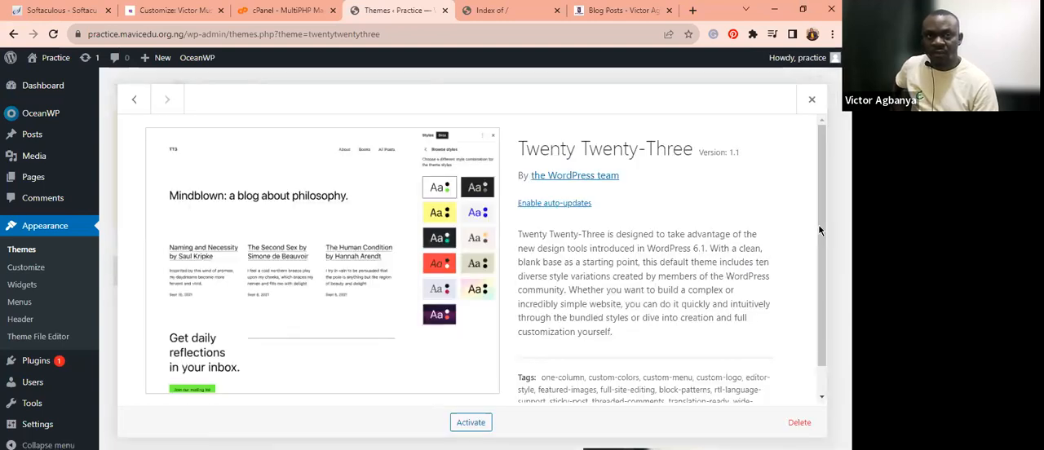
{"action": "left_click_drag", "start_coordinate": [819, 231], "coordinate": [820, 244]}
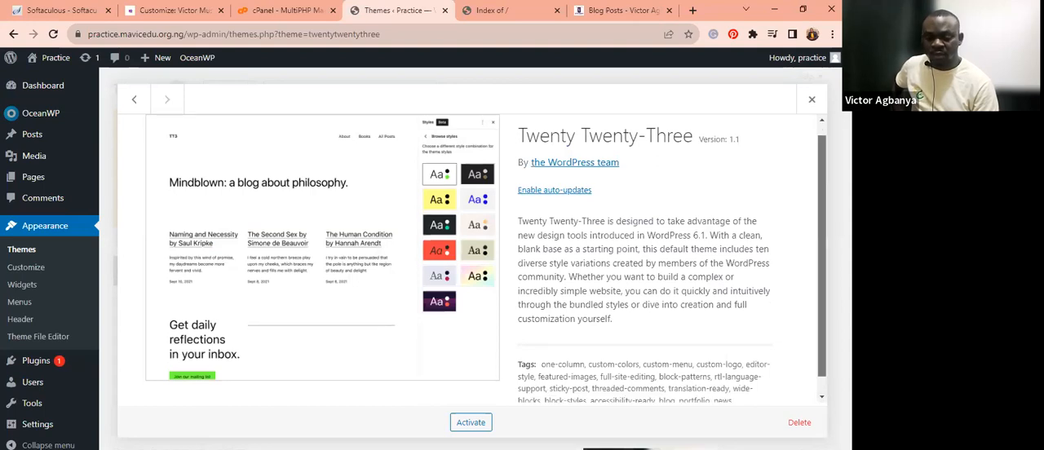
{"action": "left_click_drag", "start_coordinate": [814, 386], "coordinate": [801, 423]}
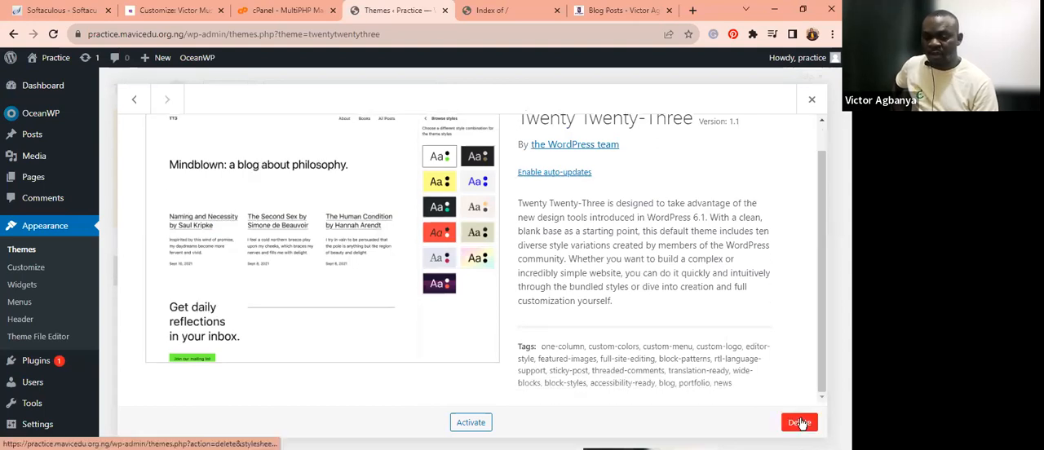
{"action": "left_click", "coordinate": [800, 423]}
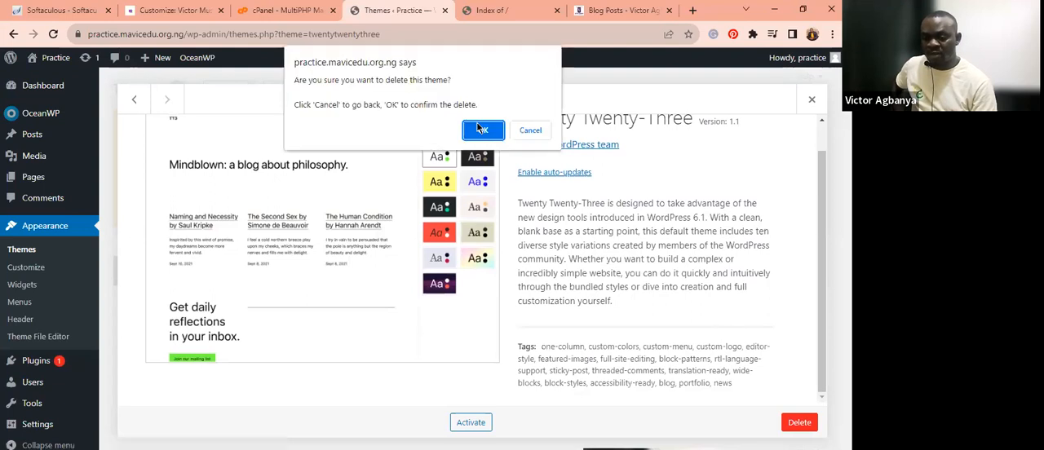
{"action": "left_click", "coordinate": [481, 129]}
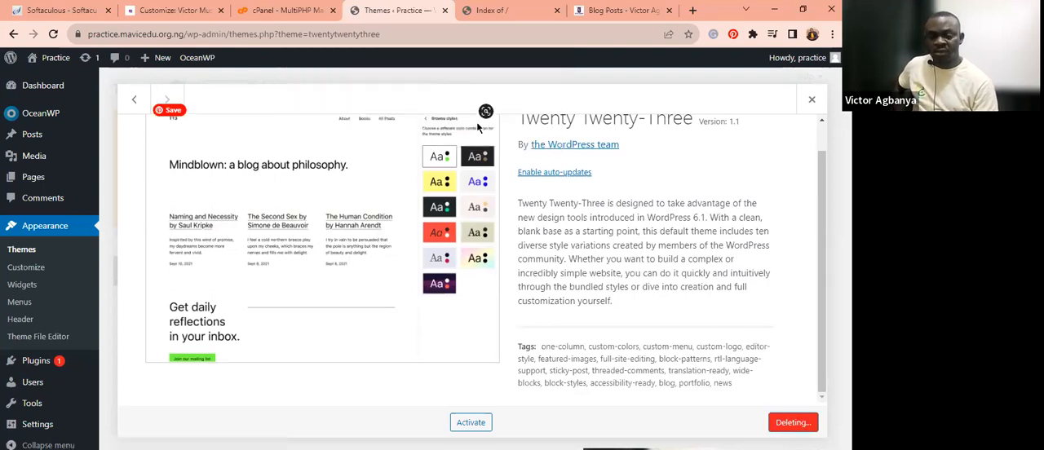
{"action": "scroll", "coordinate": [501, 132], "scroll_direction": "down", "scroll_amount": 2}
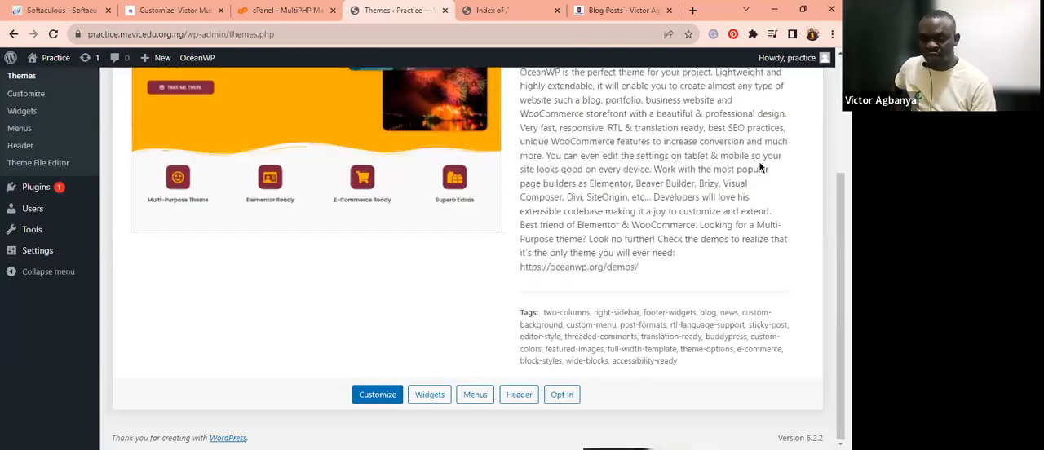
{"action": "scroll", "coordinate": [464, 261], "scroll_direction": "up", "scroll_amount": 2}
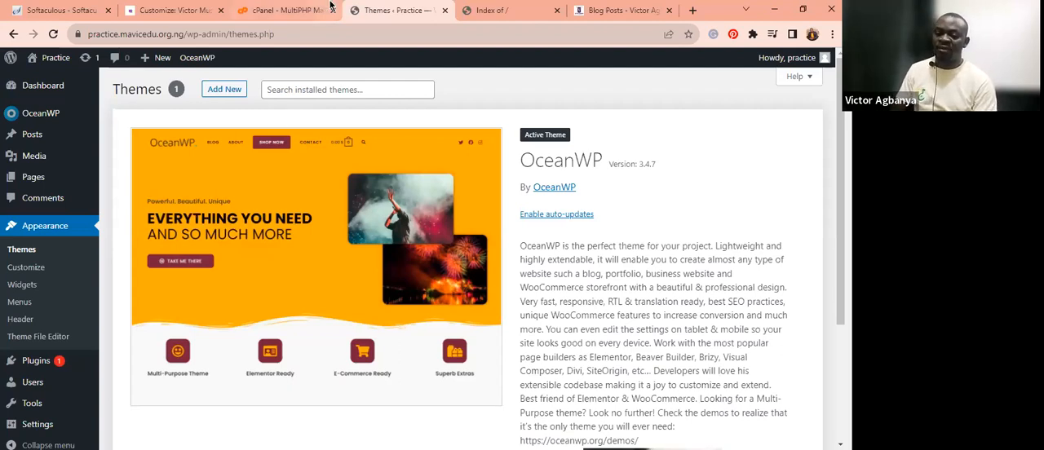
Look through the Latest Updates blog page of the example website in the other browser tab, and return to the Themes page
{"action": "left_click", "coordinate": [620, 11]}
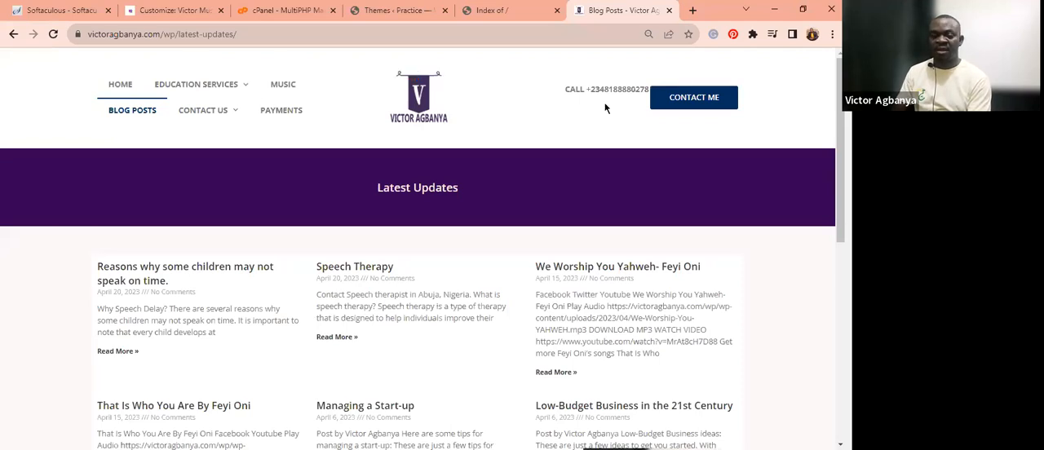
{"action": "scroll", "coordinate": [471, 386], "scroll_direction": "down", "scroll_amount": 10}
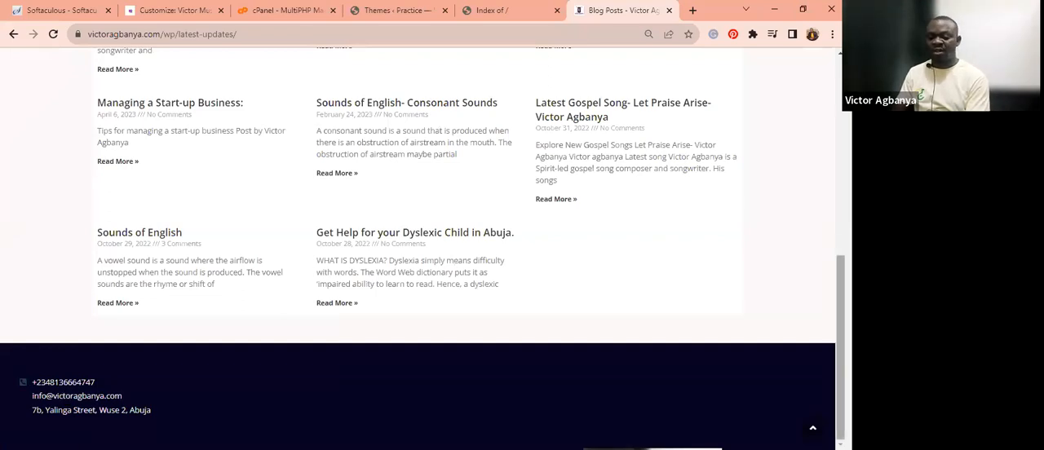
{"action": "left_click_drag", "start_coordinate": [840, 351], "coordinate": [840, 152]}
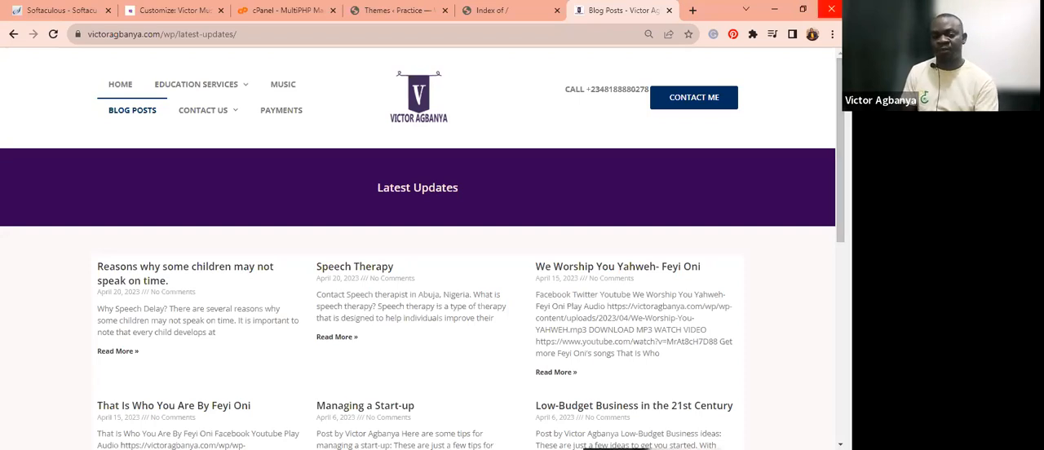
{"action": "mouse_move", "coordinate": [840, 90]}
{"action": "left_mouse_down"}
{"action": "mouse_move", "coordinate": [840, 205]}
{"action": "mouse_move", "coordinate": [841, 89]}
{"action": "left_mouse_up"}
{"action": "left_click", "coordinate": [384, 7]}
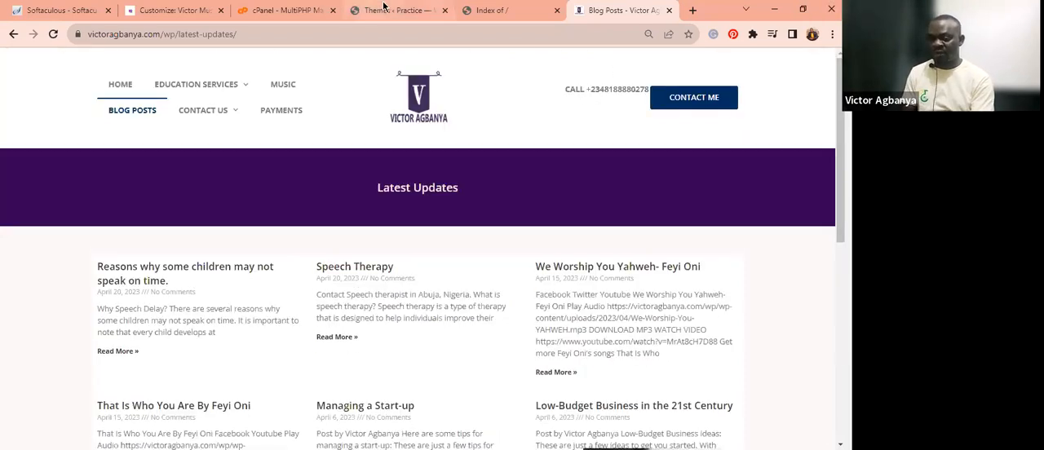